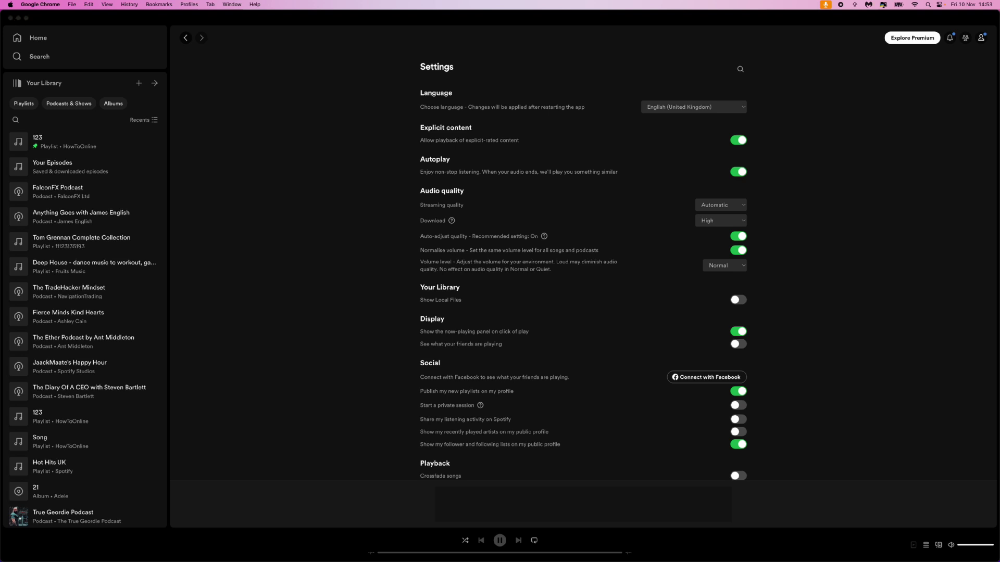
Close Settings and go back to the Spotify Home page from the sidebar
click(41, 38)
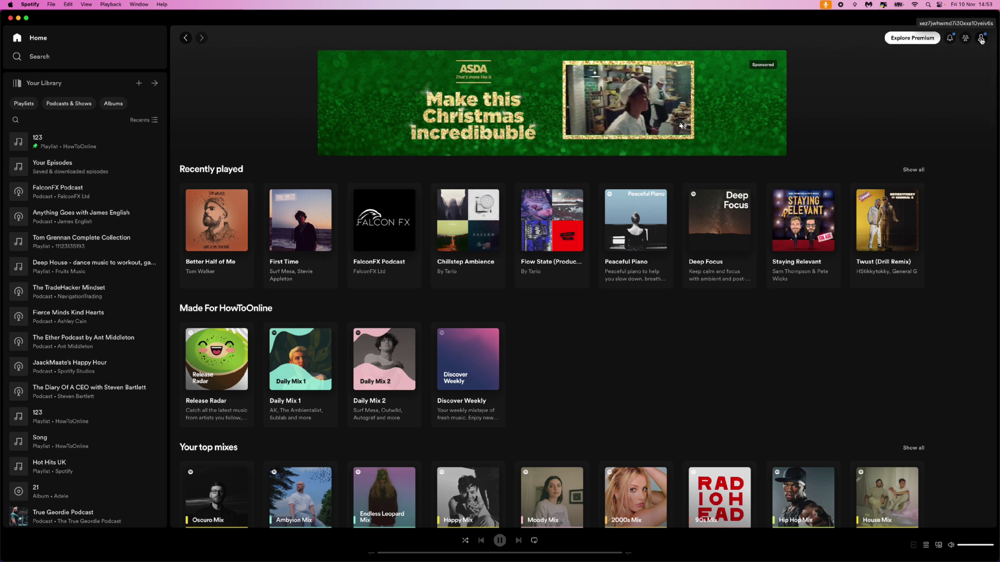
Choose 'Update Spotify now' from the profile menu to install the update
click(982, 40)
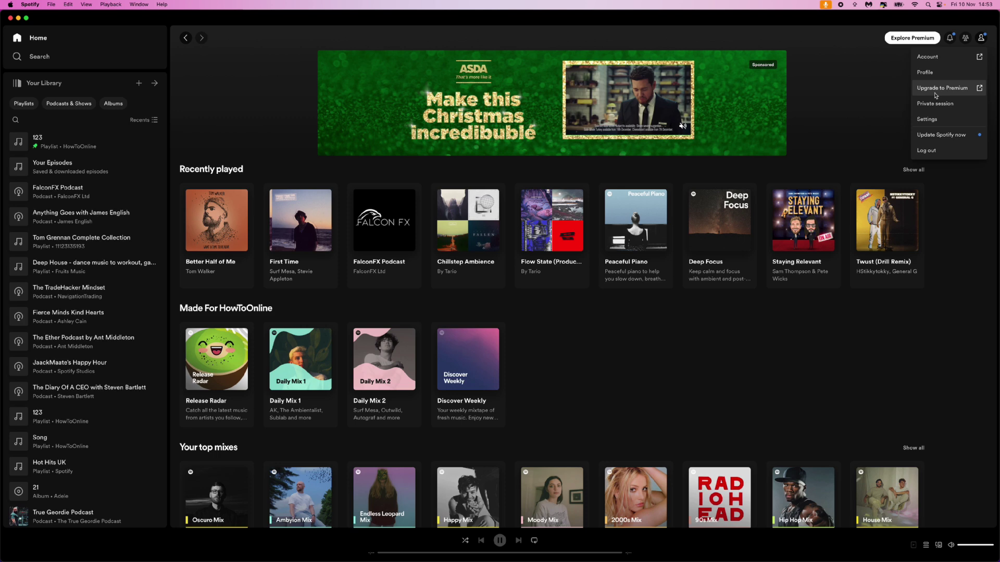
click(945, 138)
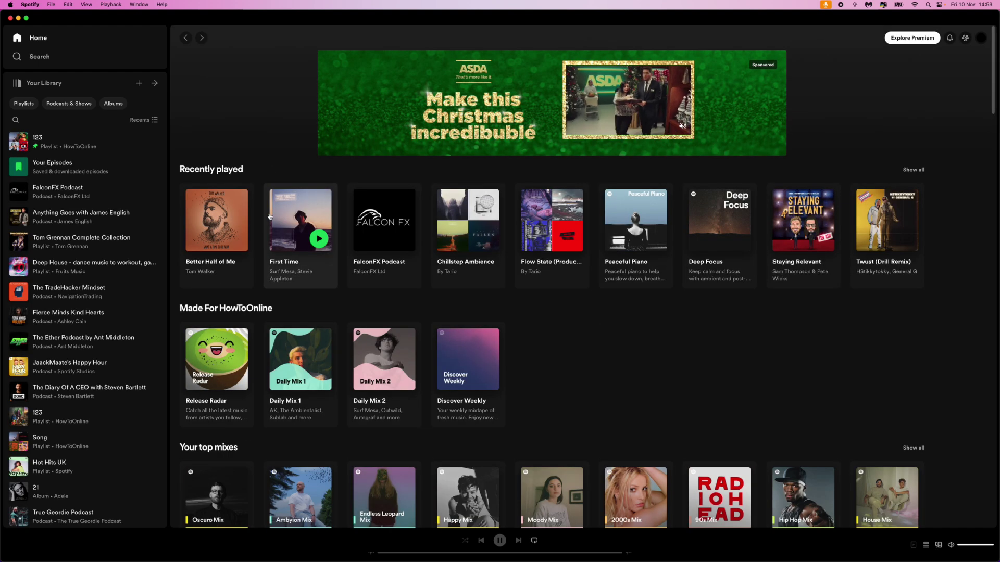
Check the profile dropdown to confirm 'Update Spotify now' is gone
click(980, 37)
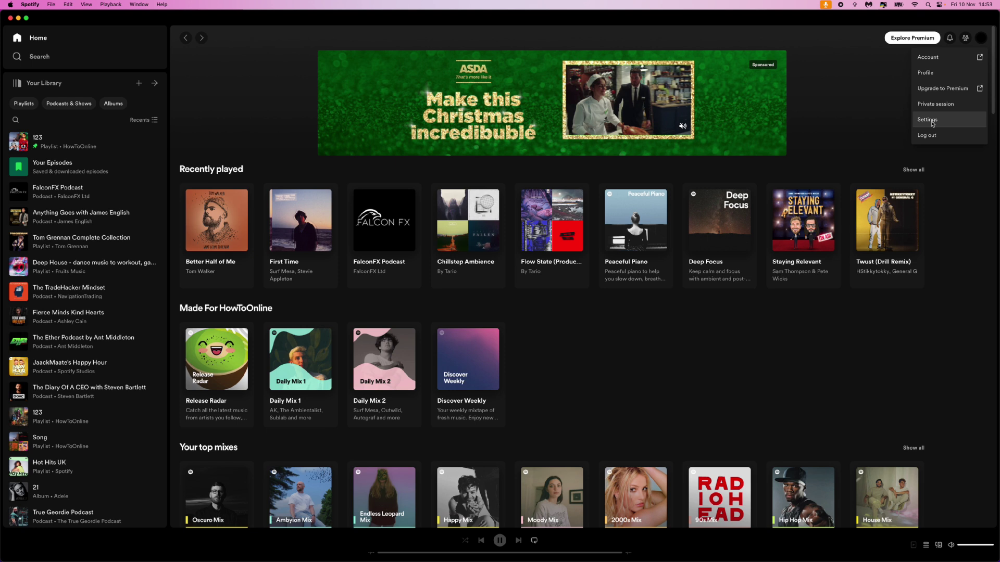
click(981, 38)
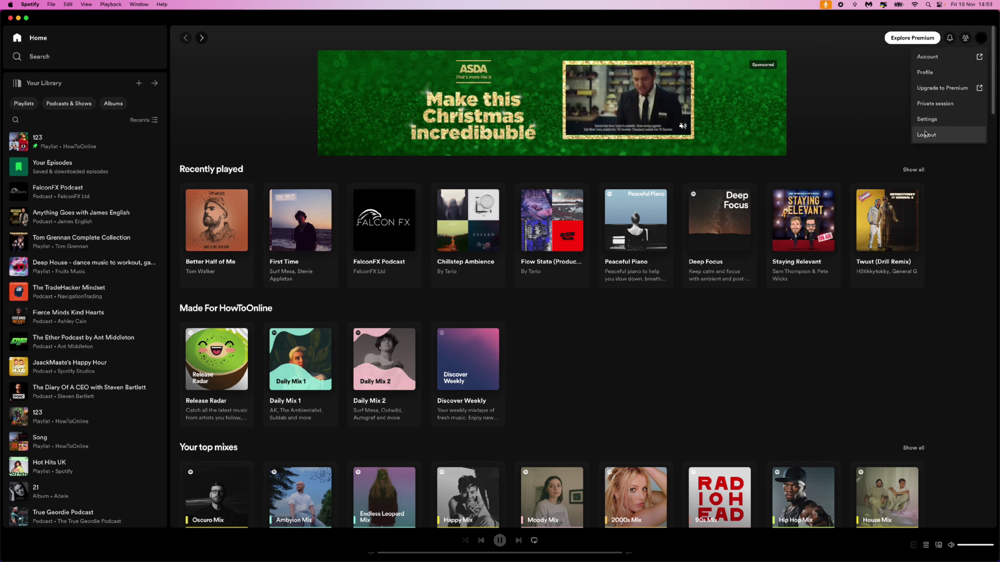